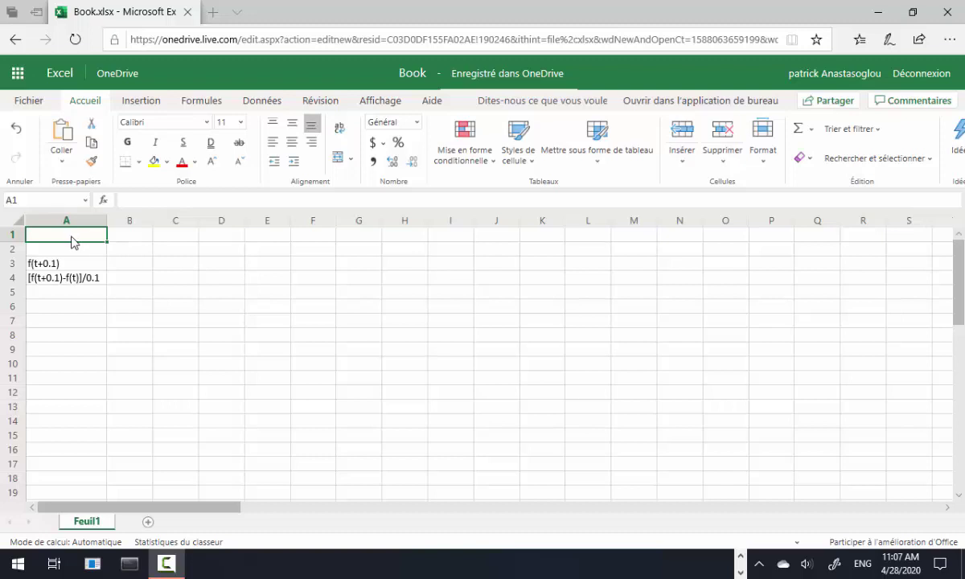
Enter the row label t in cell A1
{"action": "left_click_drag", "start_coordinate": [103, 230], "coordinate": [51, 224]}
{"action": "type", "text": "t"}
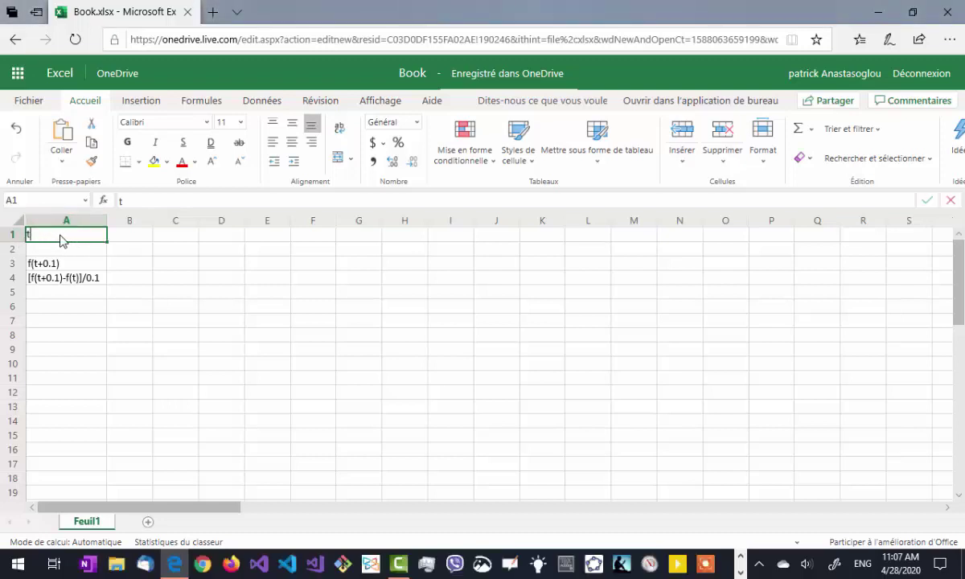
{"action": "key", "text": "Return"}
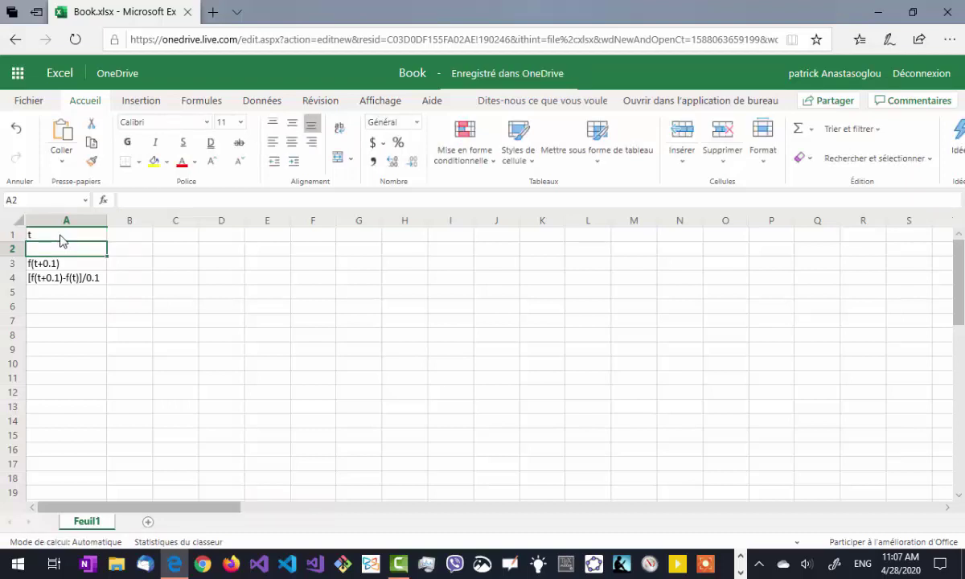
{"action": "left_click", "coordinate": [60, 235]}
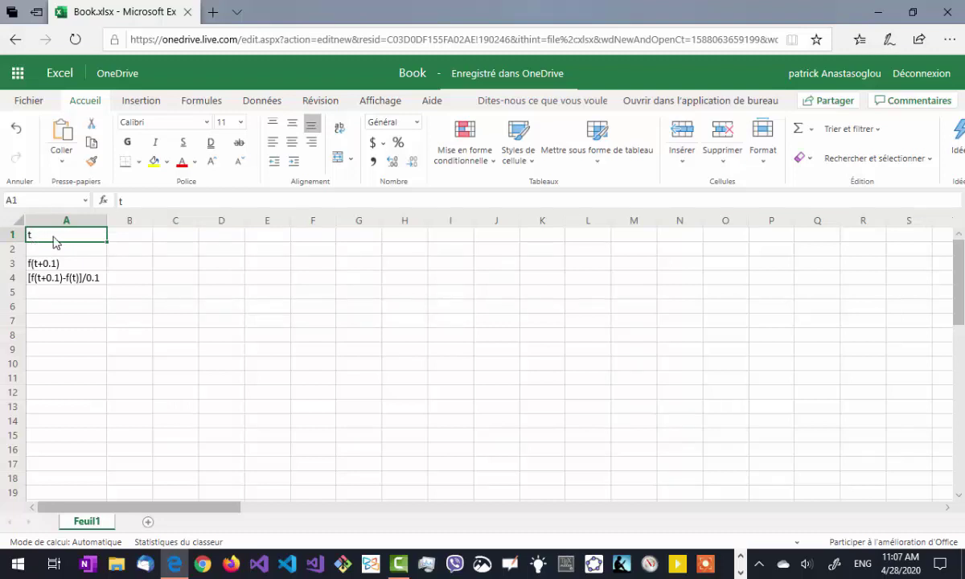
Enter the first two t values in row 1: 0 in B1 and 0,1 in C1
{"action": "left_click", "coordinate": [133, 241]}
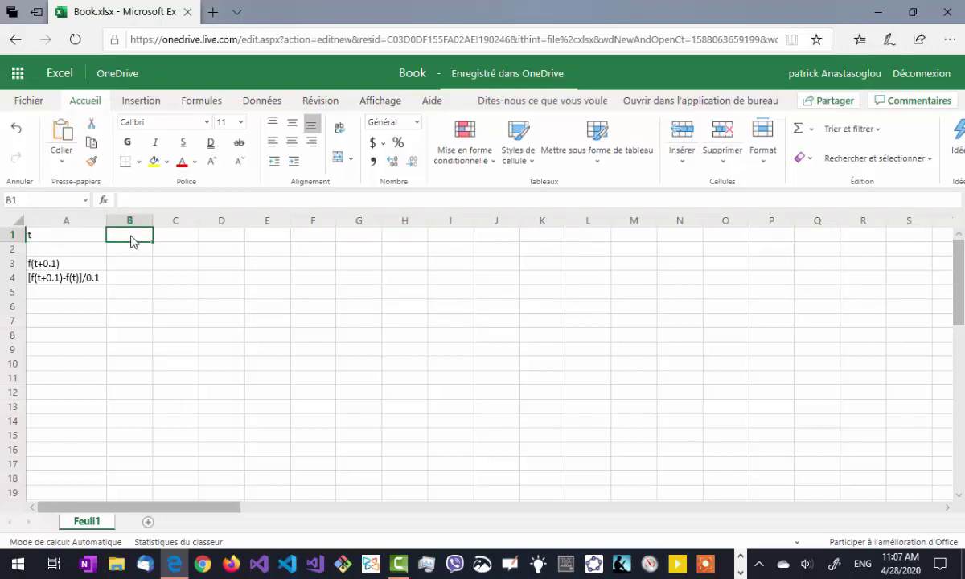
{"action": "type", "text": "0,"}
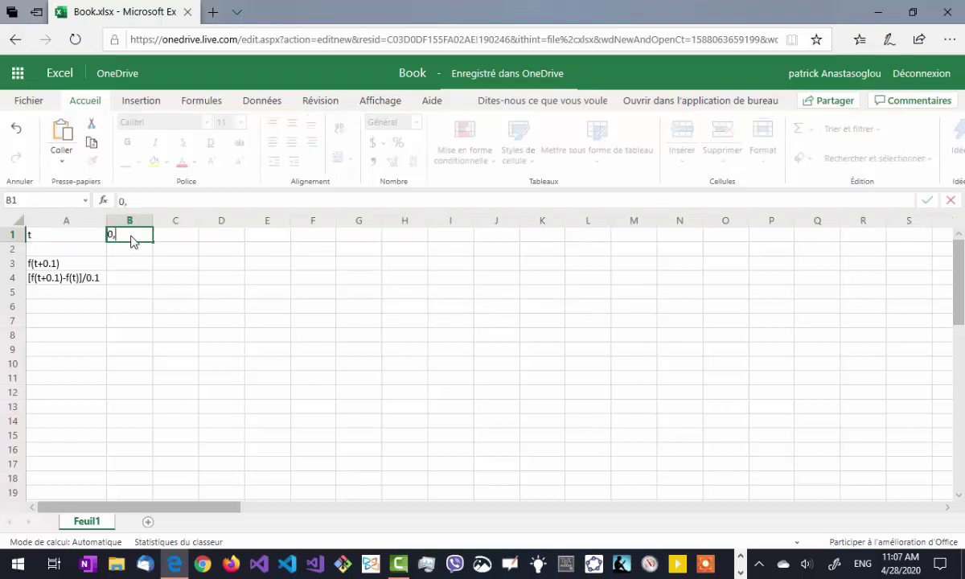
{"action": "key", "text": "BackSpace"}
{"action": "key", "text": "Return"}
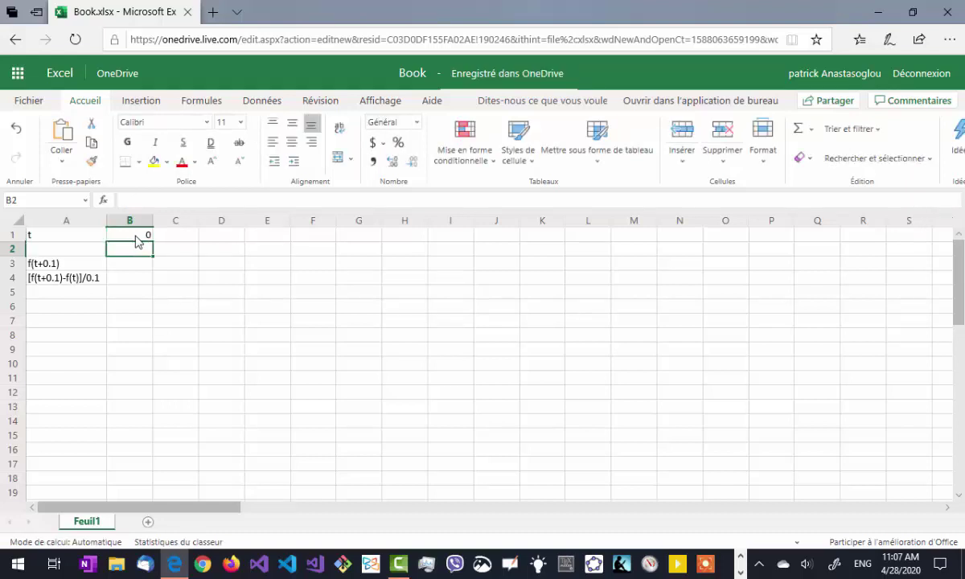
{"action": "left_click", "coordinate": [181, 239]}
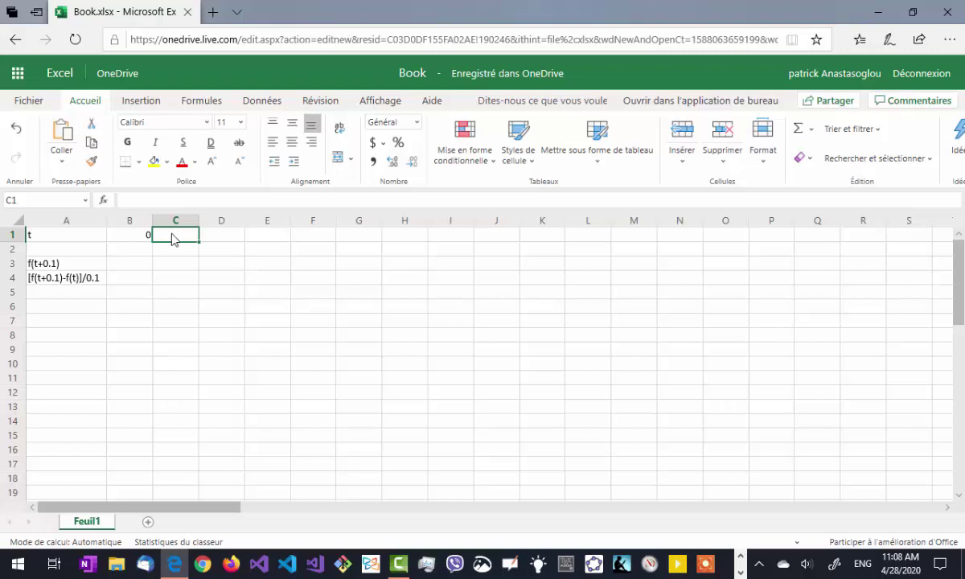
{"action": "type", "text": "0,1"}
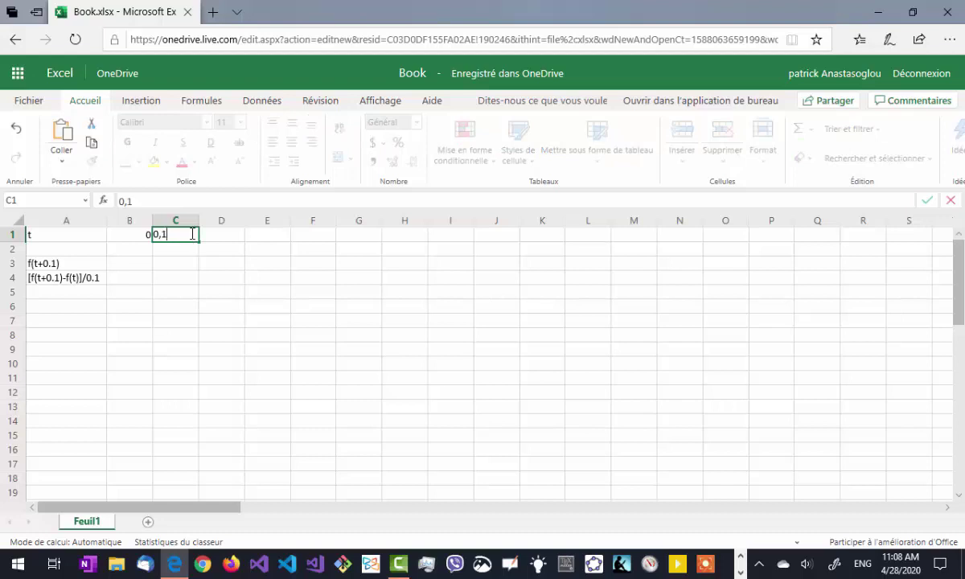
Enter the formula =C1+0,1 in cell D1 to compute the next t value
{"action": "left_click", "coordinate": [212, 241]}
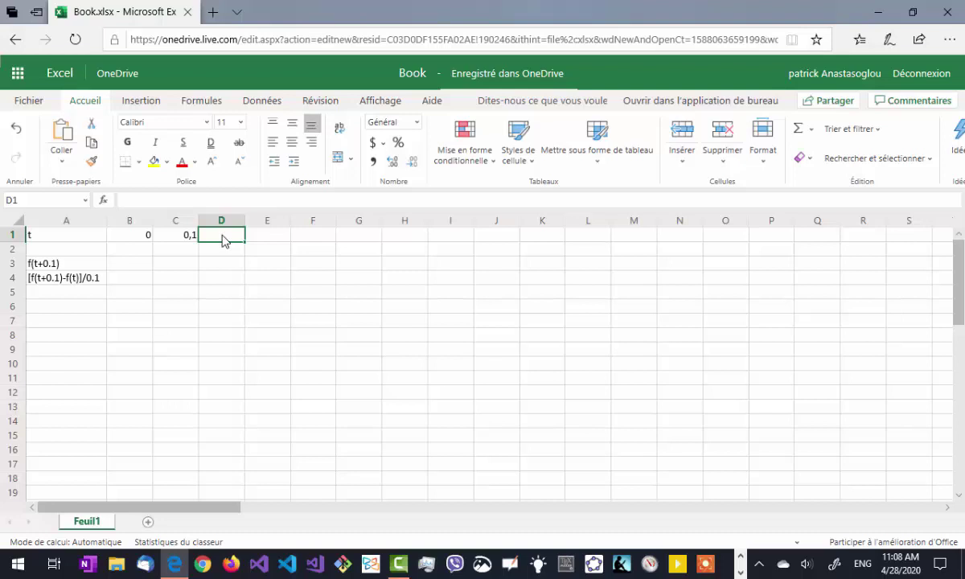
{"action": "type", "text": "="}
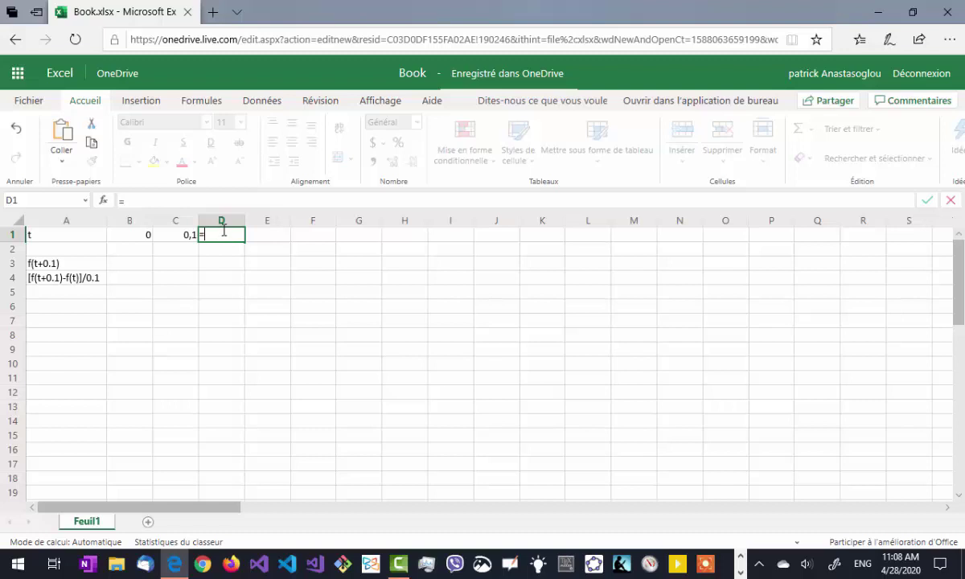
{"action": "left_click", "coordinate": [179, 234]}
{"action": "type", "text": "+"}
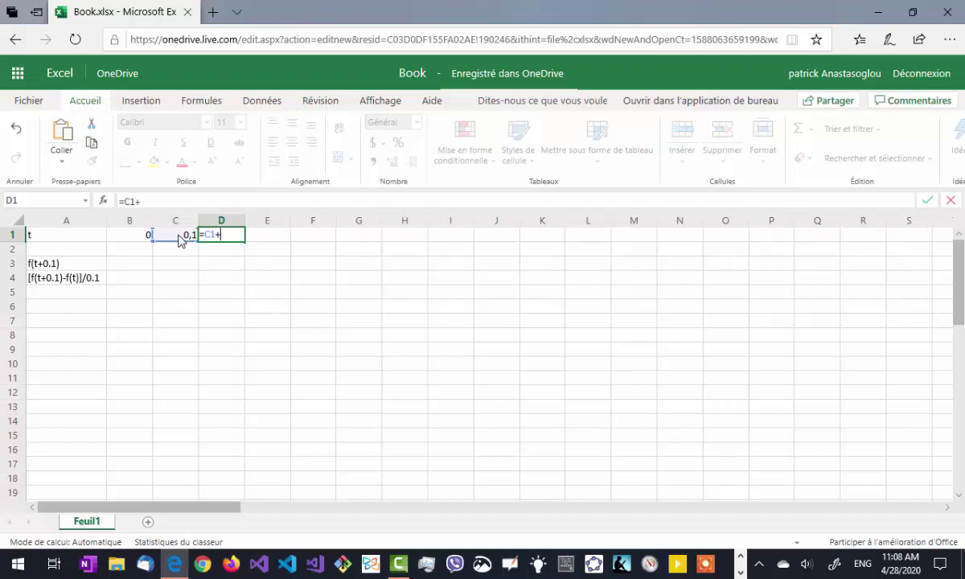
{"action": "type", "text": "0,1"}
{"action": "key", "text": "Return"}
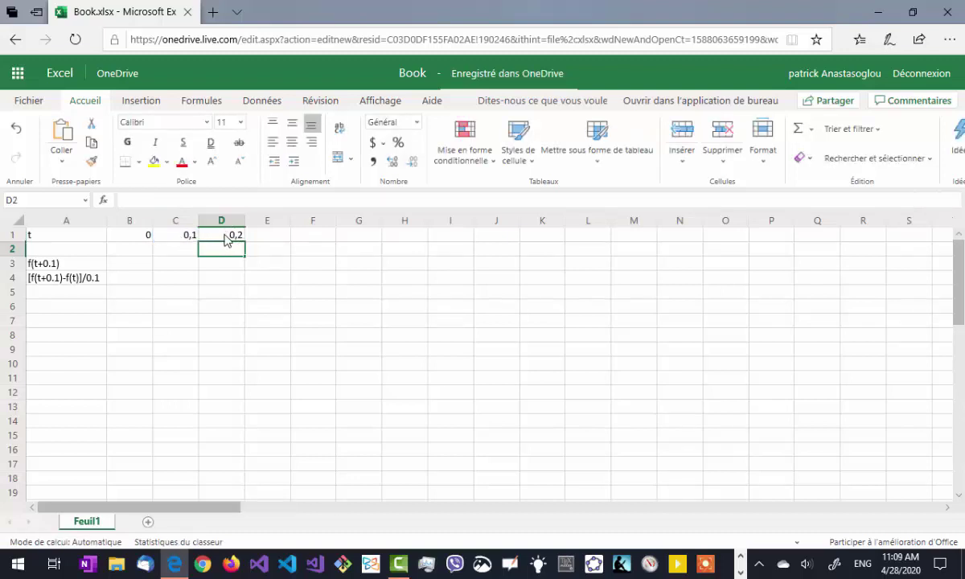
Fill the D1 formula across row 1 through column N and check the copied formula in G1
{"action": "left_click", "coordinate": [226, 240]}
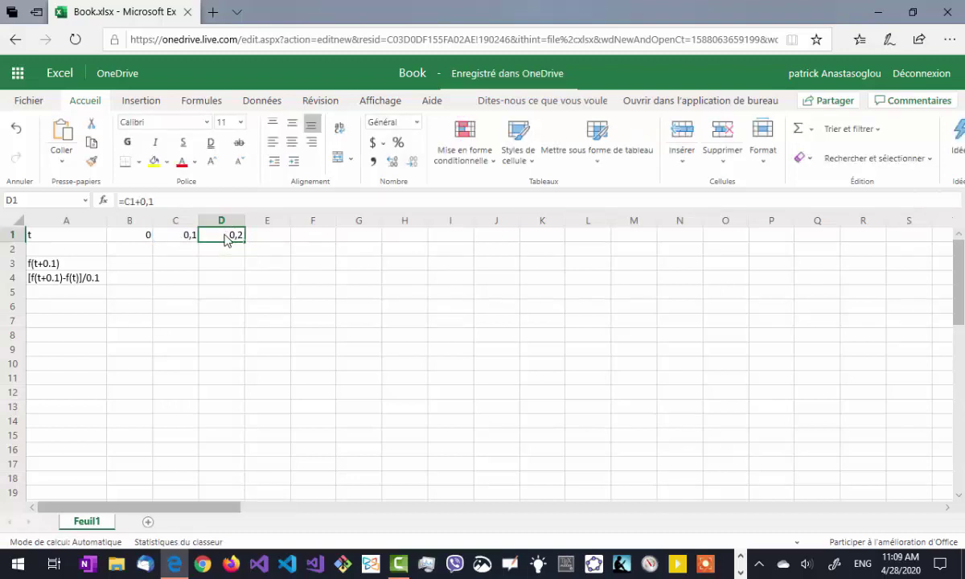
{"action": "left_click", "coordinate": [269, 240]}
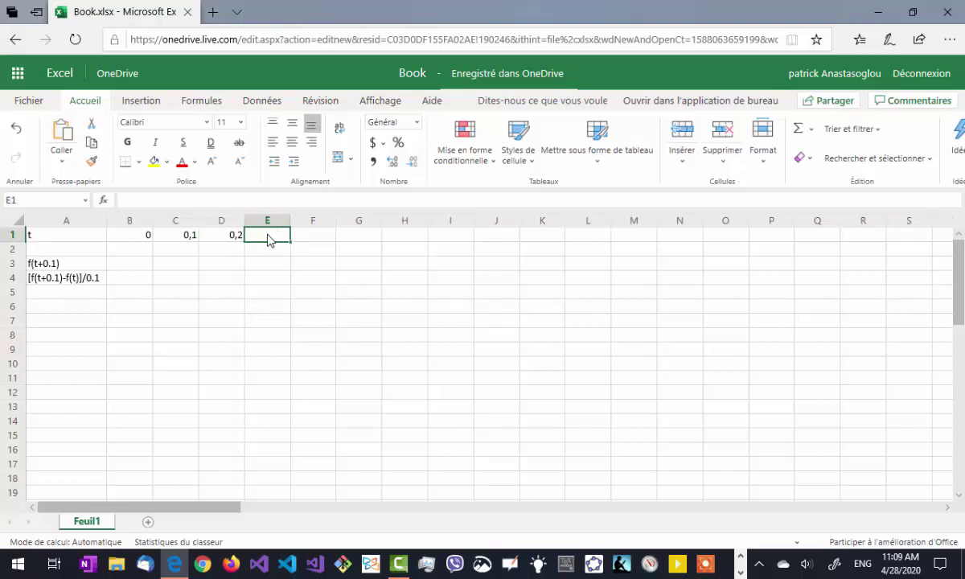
{"action": "left_click", "coordinate": [226, 239]}
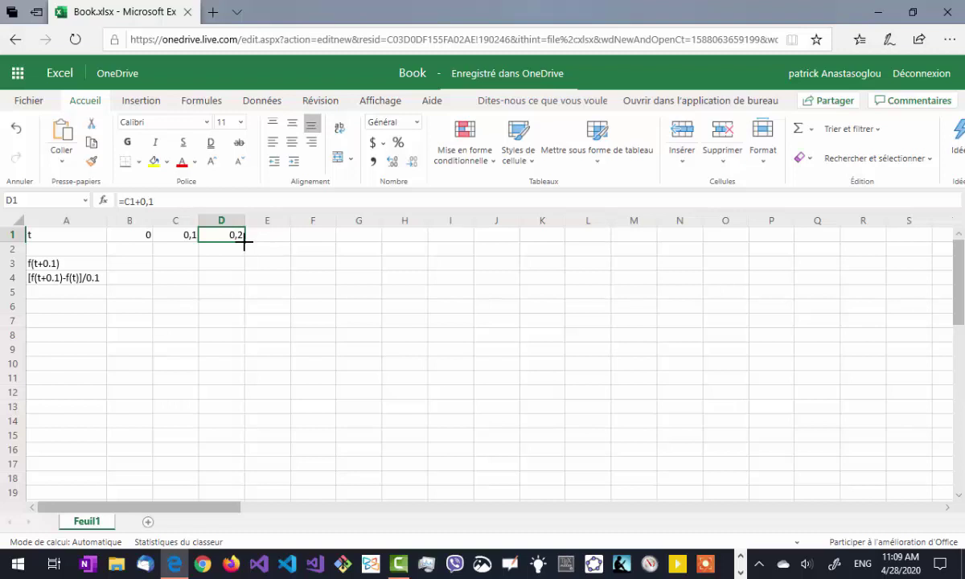
{"action": "left_click_drag", "start_coordinate": [244, 240], "coordinate": [700, 241]}
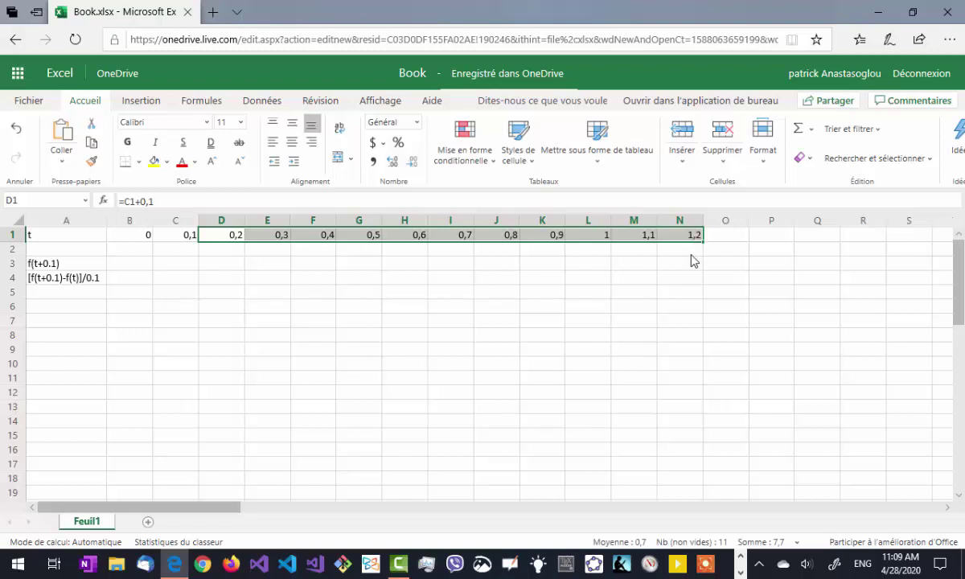
{"action": "left_click", "coordinate": [692, 257]}
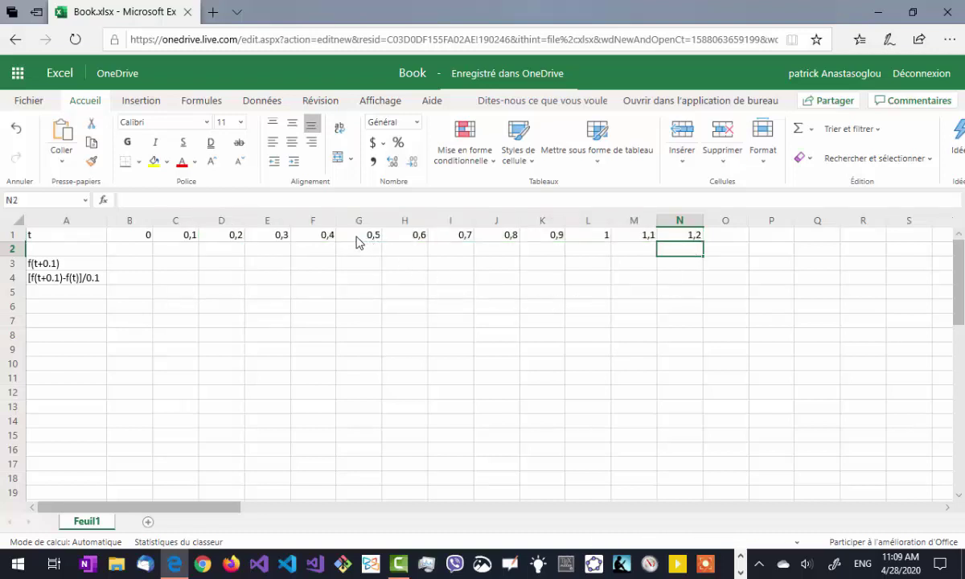
{"action": "left_click", "coordinate": [359, 237]}
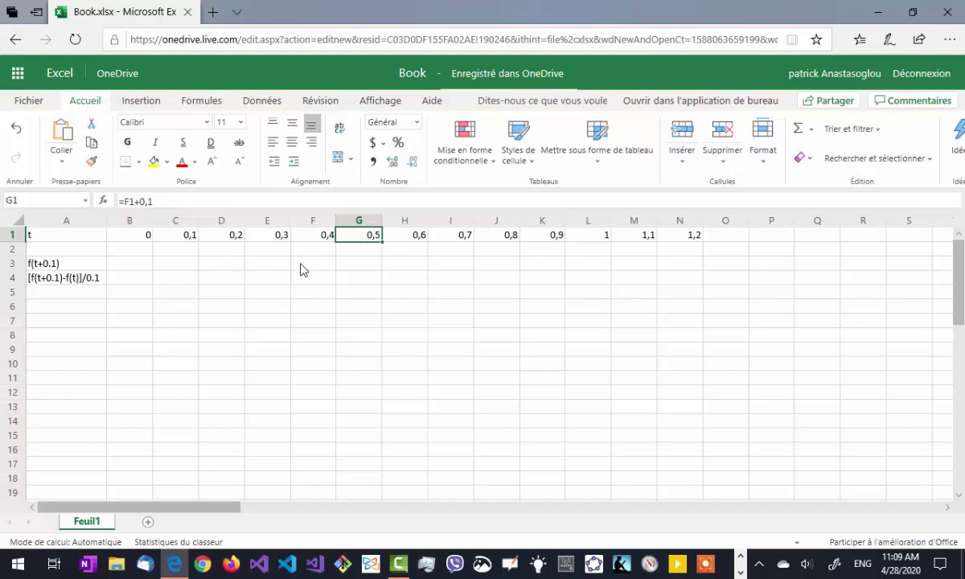
Label cell A2 as f(t) and enter the initial value 1 in B2
{"action": "left_click", "coordinate": [73, 251]}
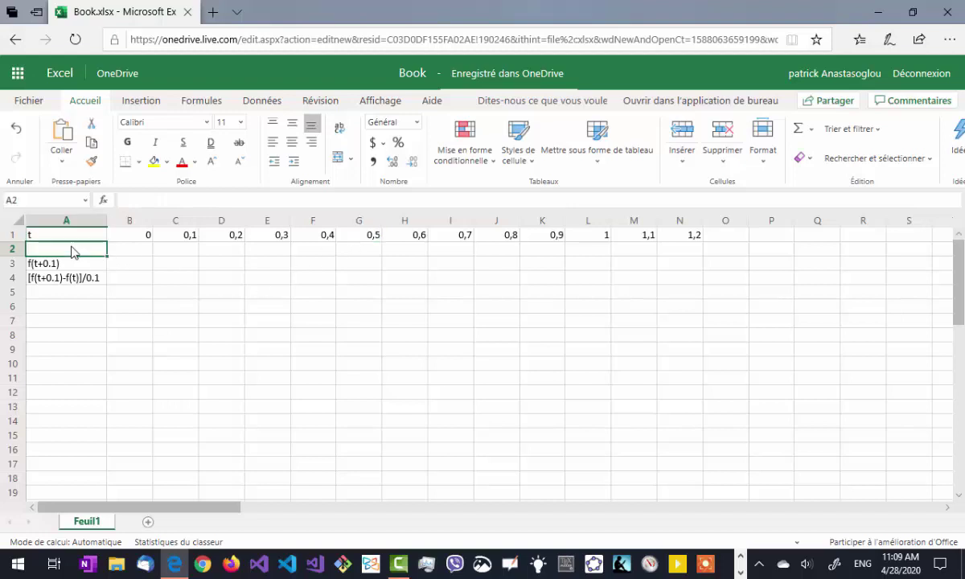
{"action": "type", "text": "f(t)"}
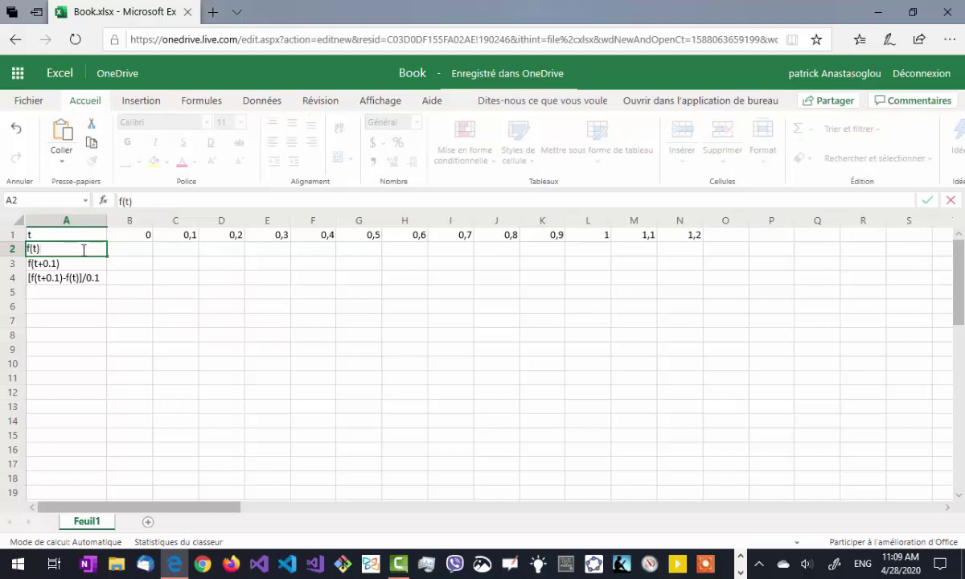
{"action": "left_click", "coordinate": [133, 255]}
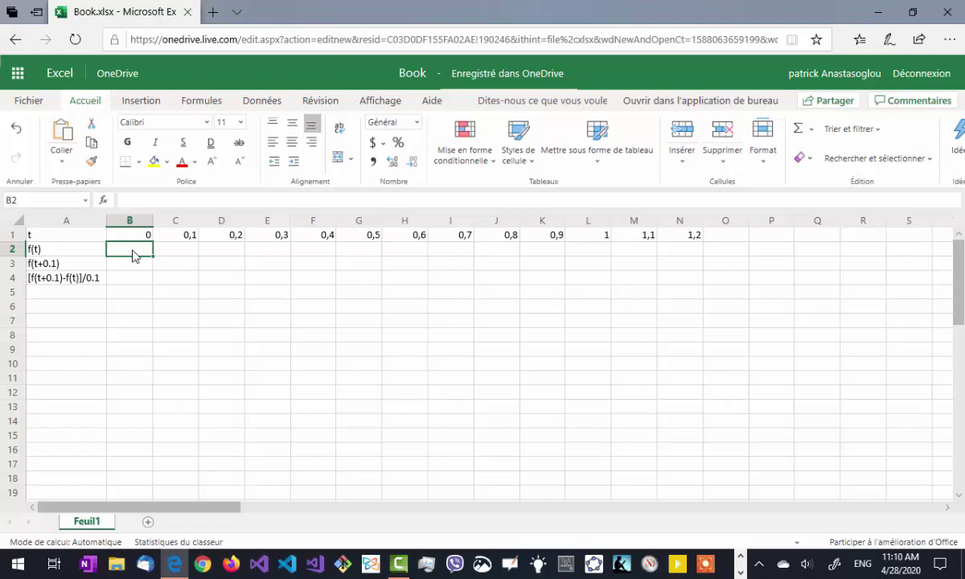
{"action": "type", "text": "1"}
{"action": "key", "text": "Return"}
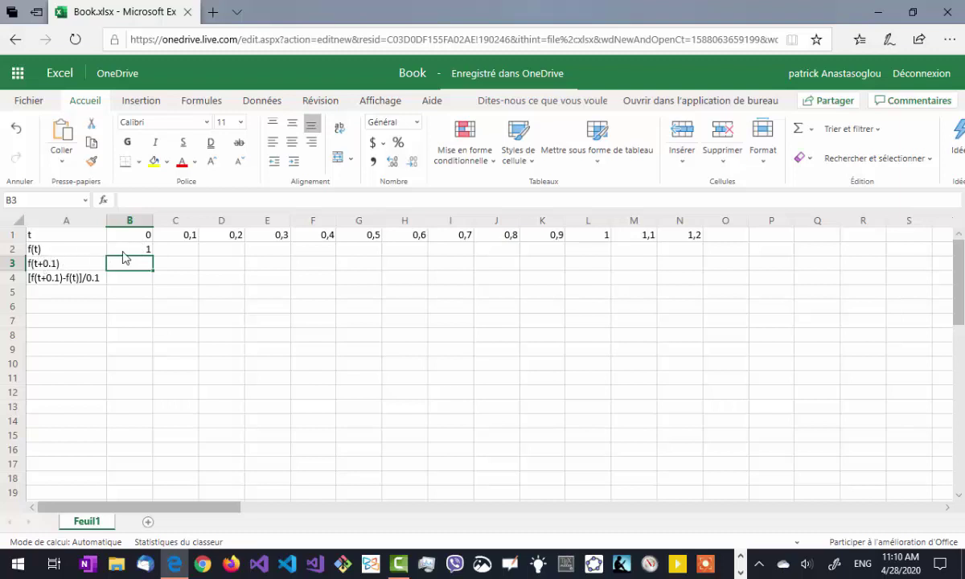
Enter the formula =B2+0,1*B2 in cell C2 to compute the next f(t) value
{"action": "left_click", "coordinate": [172, 252]}
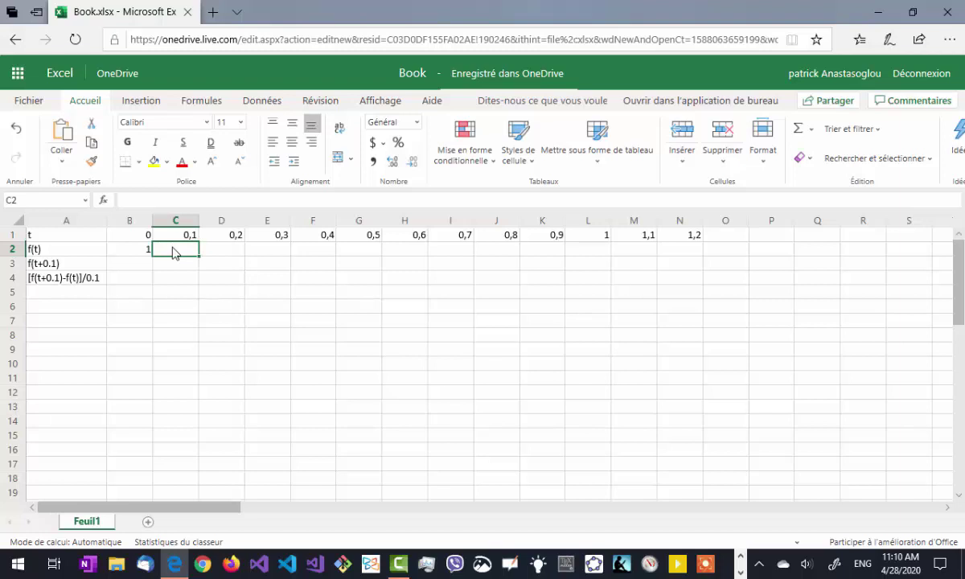
{"action": "type", "text": "="}
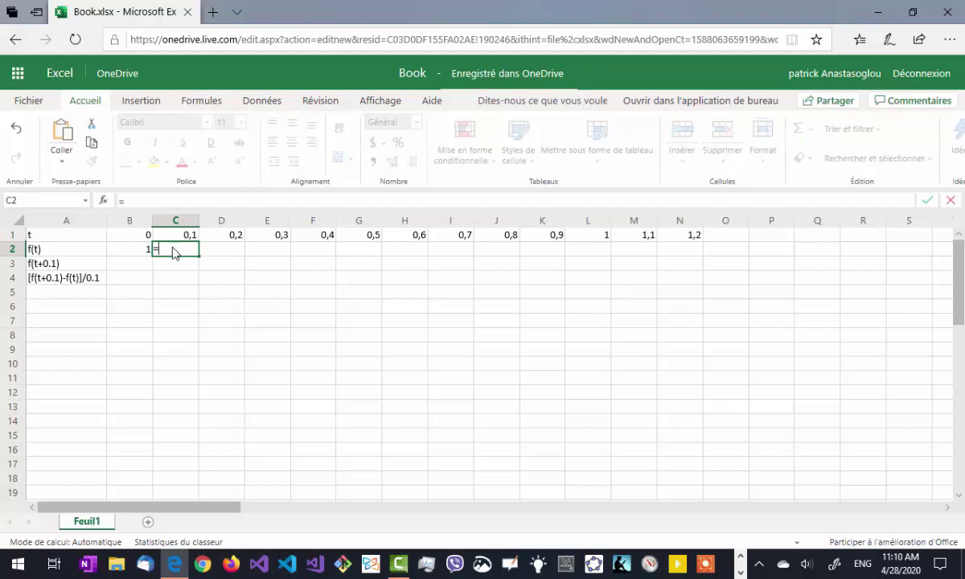
{"action": "left_click", "coordinate": [135, 256]}
{"action": "type", "text": "+0,1"}
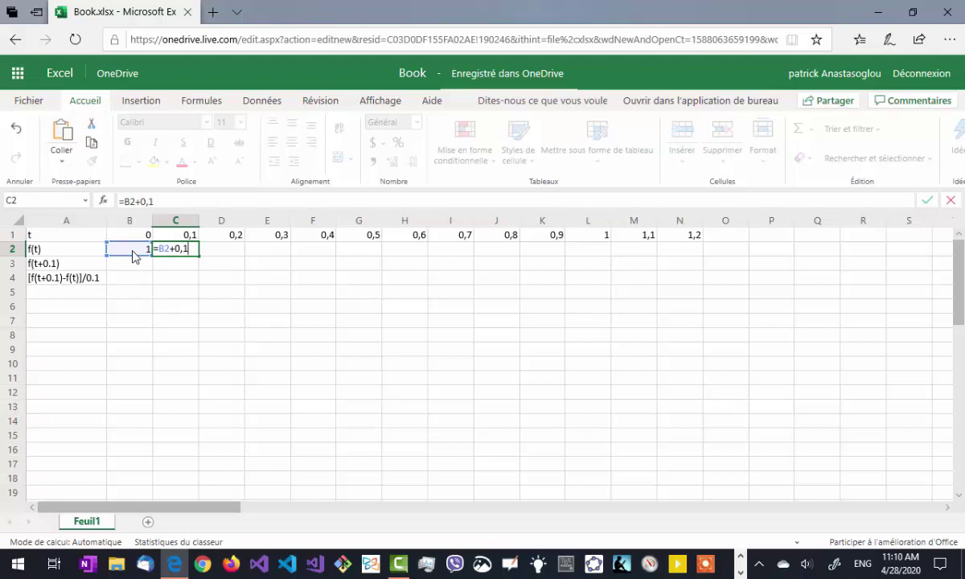
{"action": "type", "text": "*"}
{"action": "left_click", "coordinate": [140, 253]}
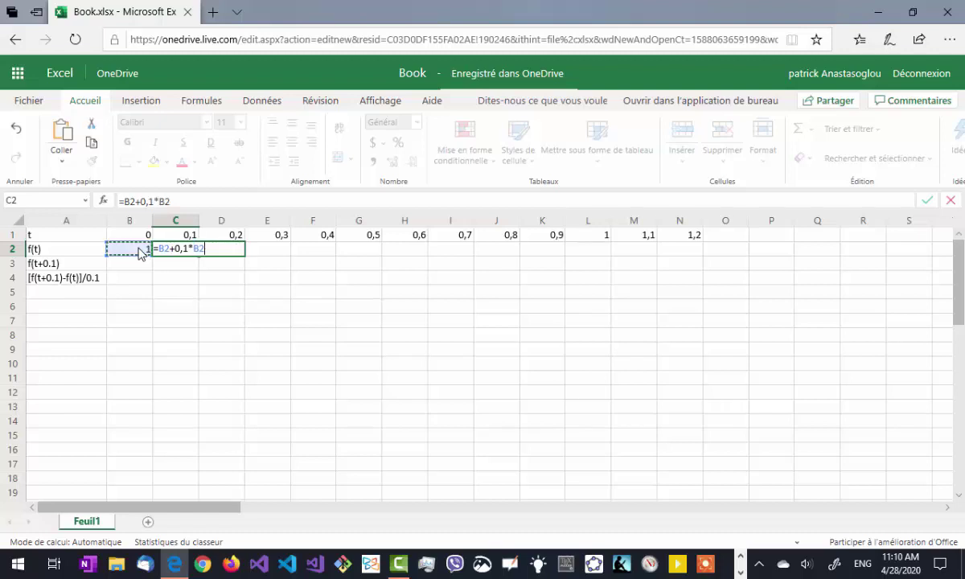
{"action": "key", "text": "Return"}
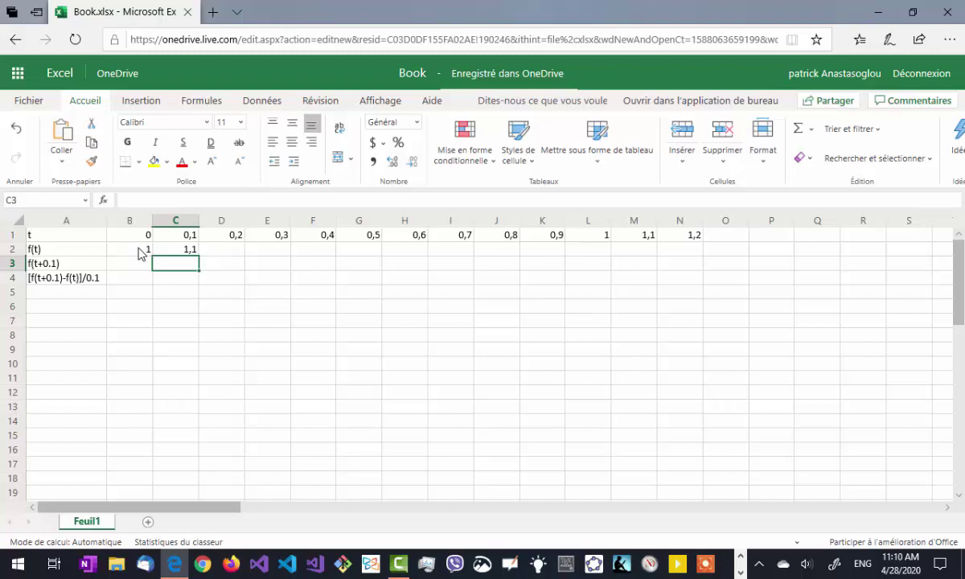
Fill the C2 formula across row 2 through column N and check the copied formulas in D2 and G2
{"action": "left_click", "coordinate": [189, 251]}
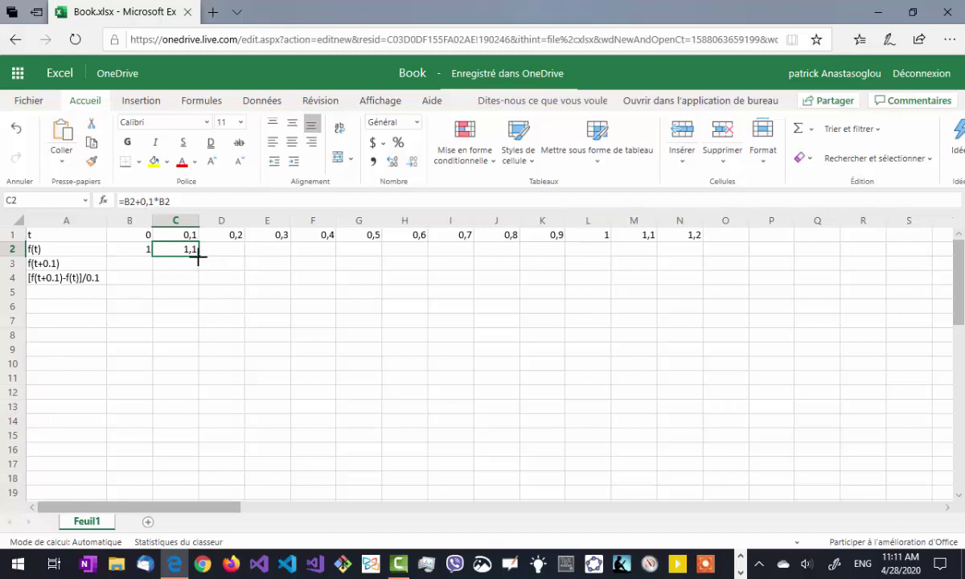
{"action": "left_click_drag", "start_coordinate": [198, 256], "coordinate": [673, 251]}
{"action": "left_click", "coordinate": [664, 265]}
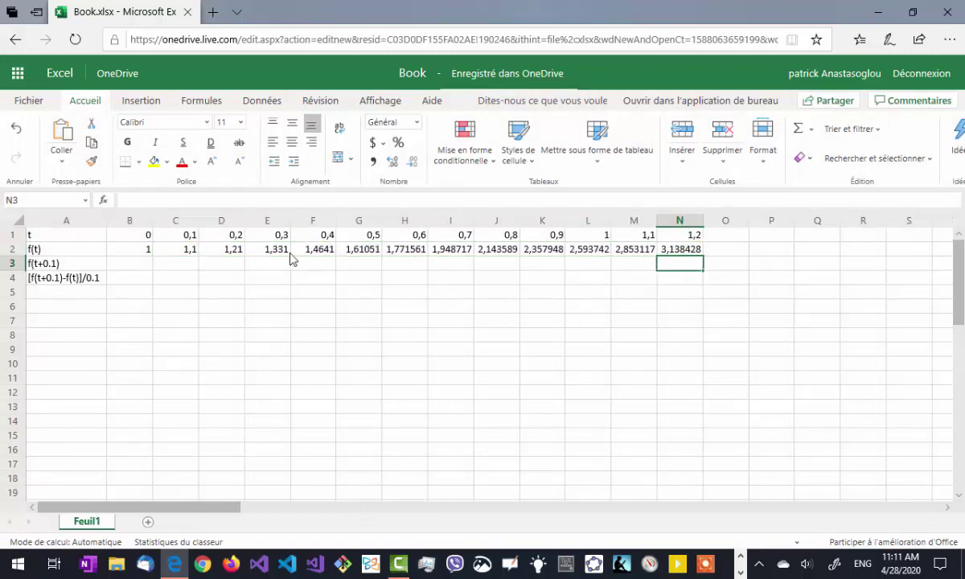
{"action": "left_click", "coordinate": [234, 251]}
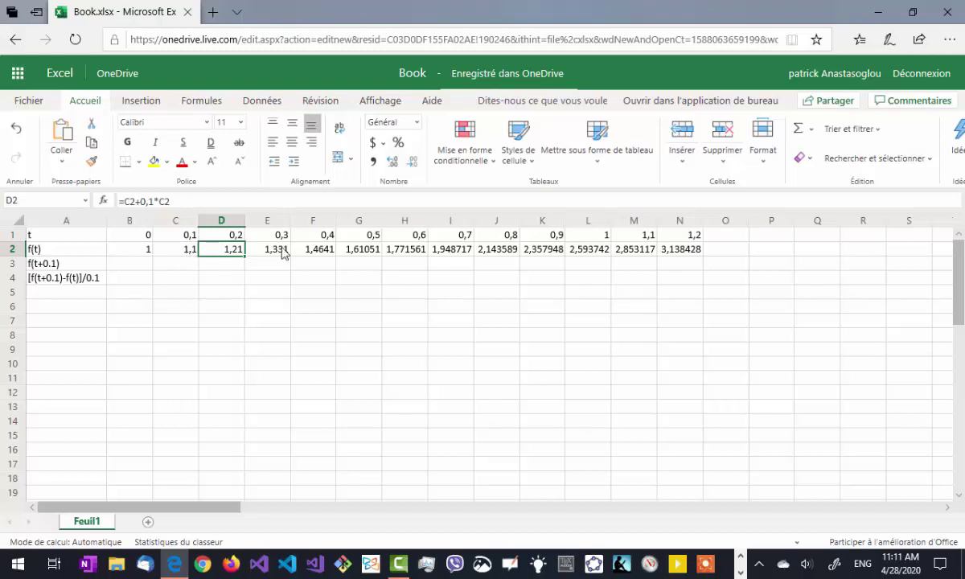
{"action": "left_click", "coordinate": [373, 255]}
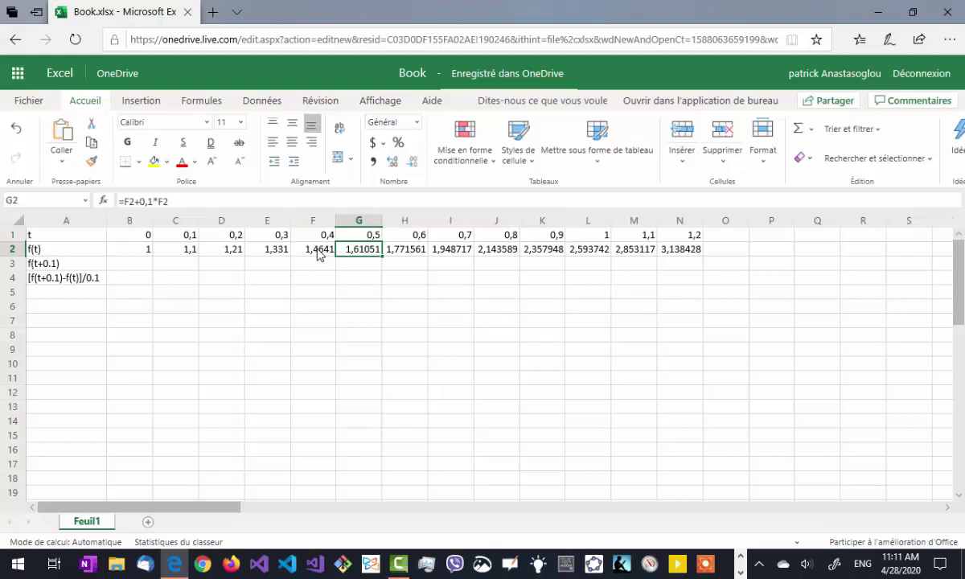
Enter the formula =C2 in cell B3 for the f(t+0.1) row
{"action": "left_click", "coordinate": [136, 270]}
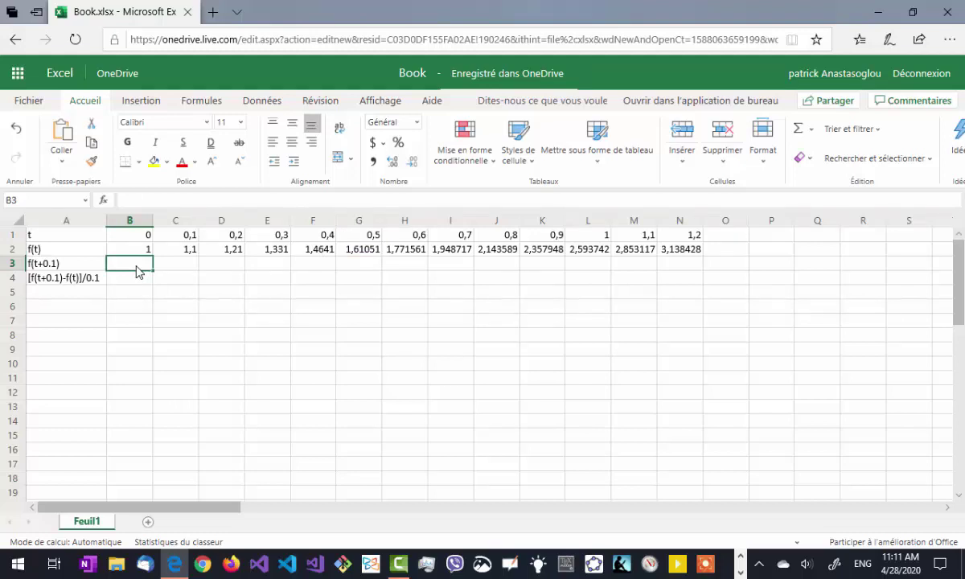
{"action": "type", "text": "="}
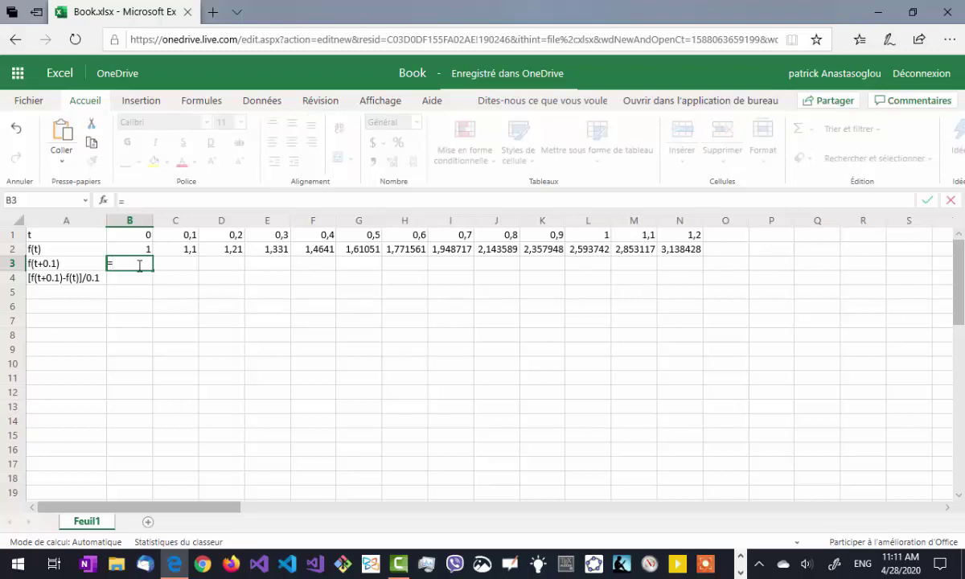
{"action": "left_click", "coordinate": [184, 252]}
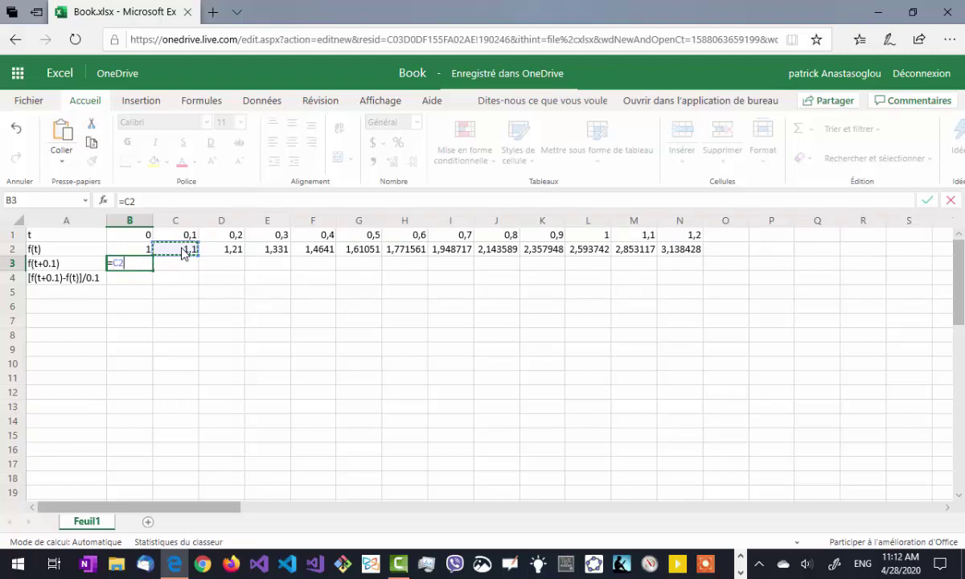
{"action": "key", "text": "Return"}
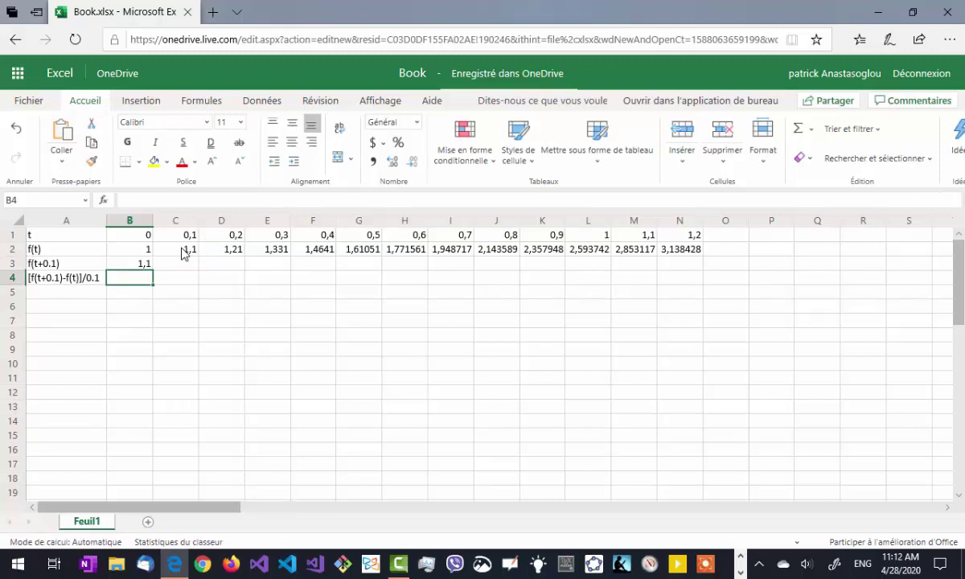
Fill the B3 formula across row 3 through column N and check the copied formula in E3
{"action": "left_click", "coordinate": [148, 263]}
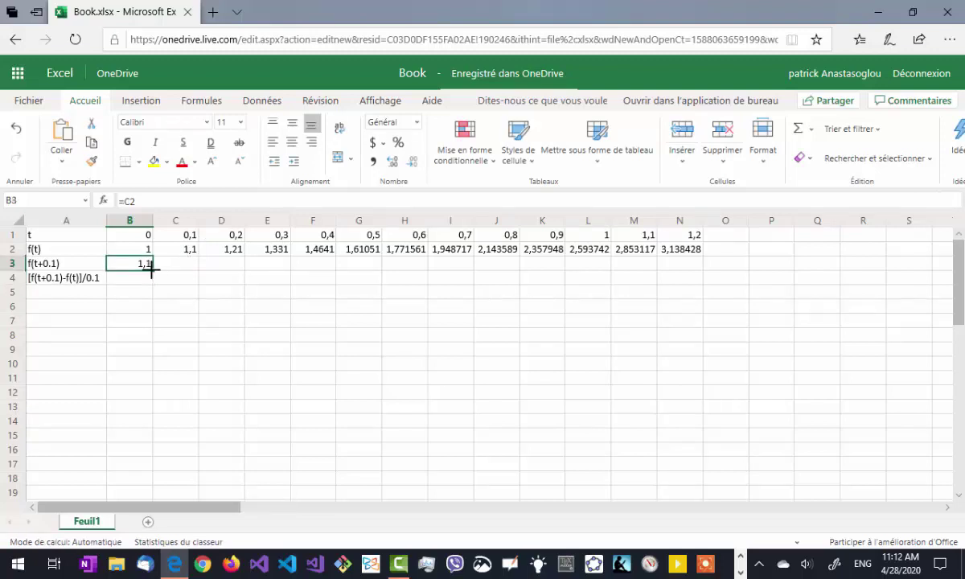
{"action": "left_click_drag", "start_coordinate": [151, 270], "coordinate": [689, 263]}
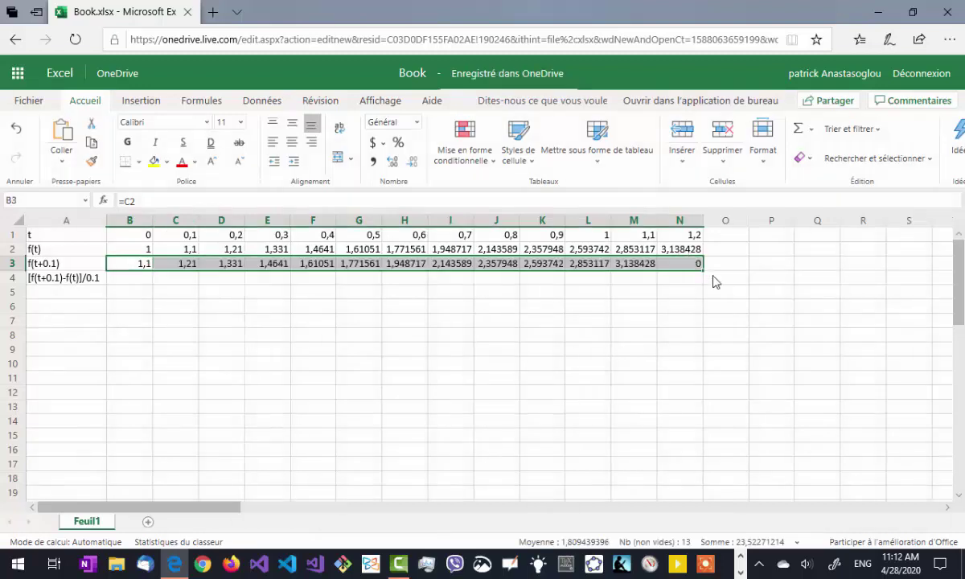
{"action": "left_click", "coordinate": [713, 279]}
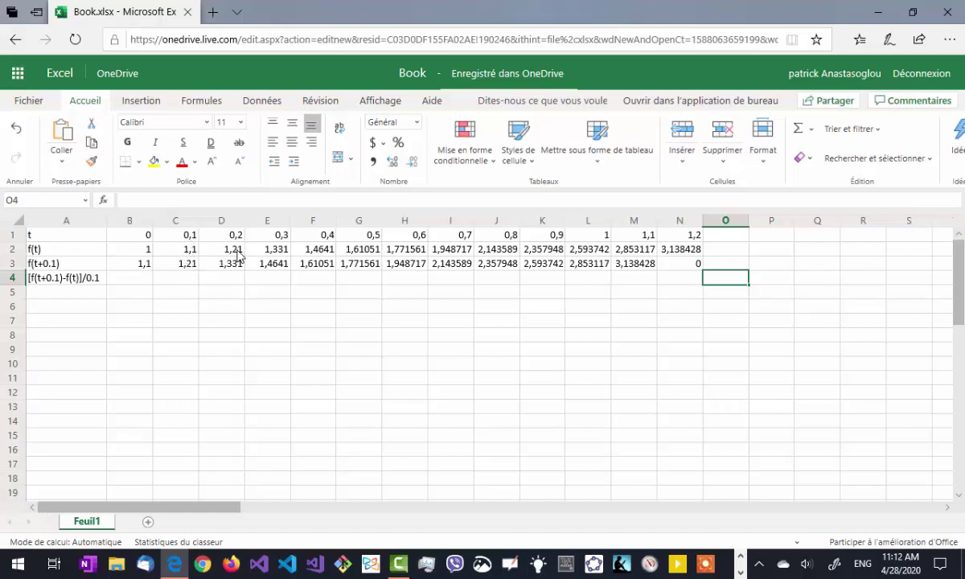
{"action": "left_click", "coordinate": [279, 271]}
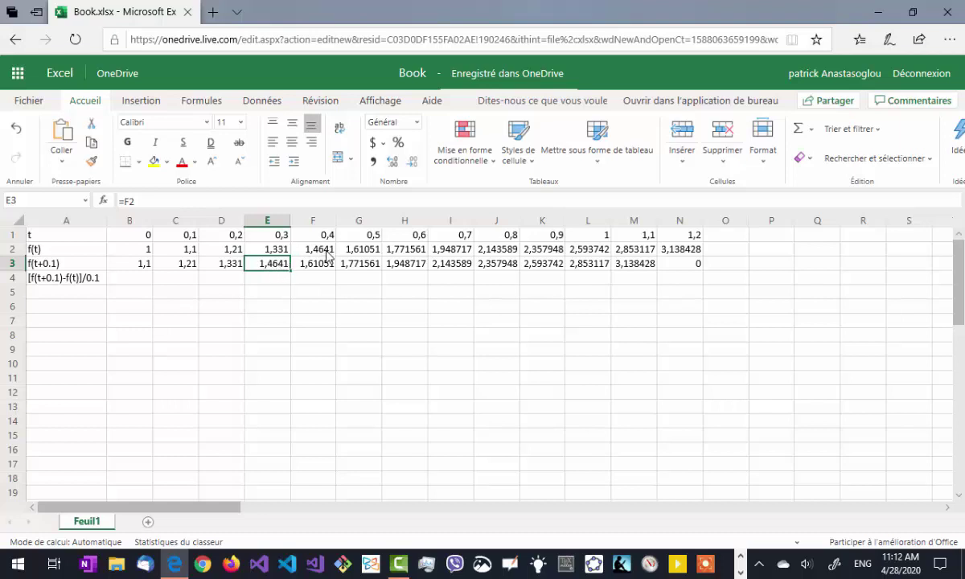
{"action": "left_click", "coordinate": [131, 282]}
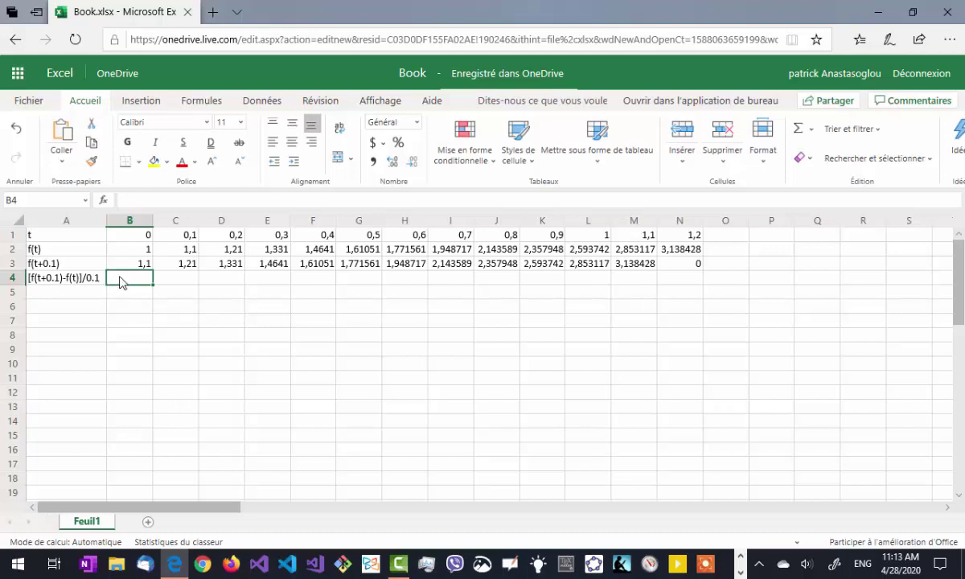
{"action": "type", "text": "="}
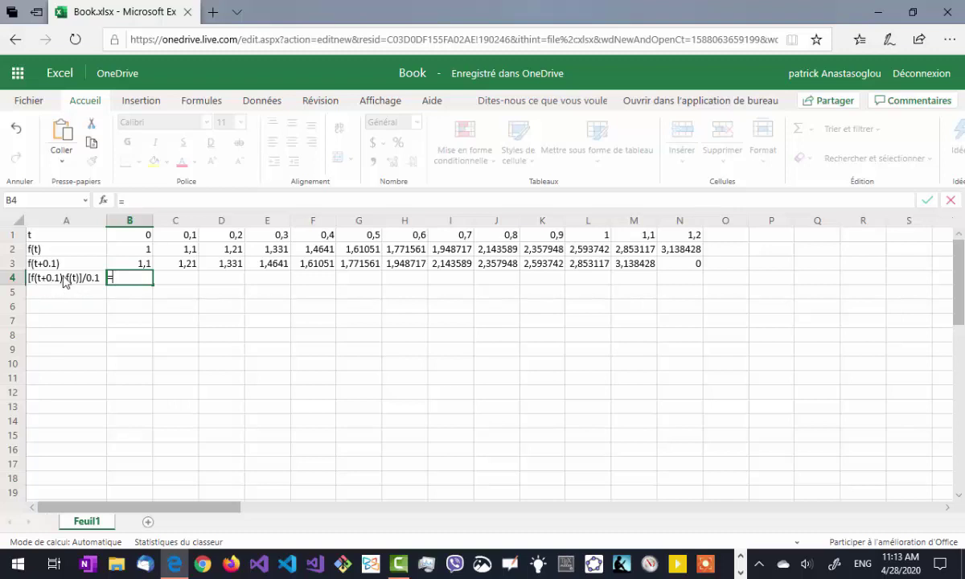
{"action": "left_click", "coordinate": [138, 267]}
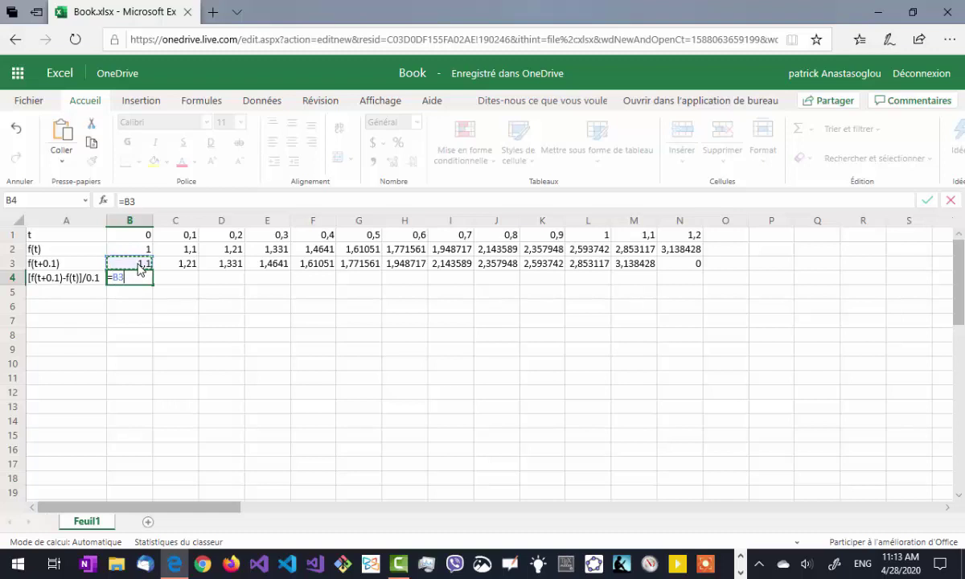
{"action": "type", "text": "-"}
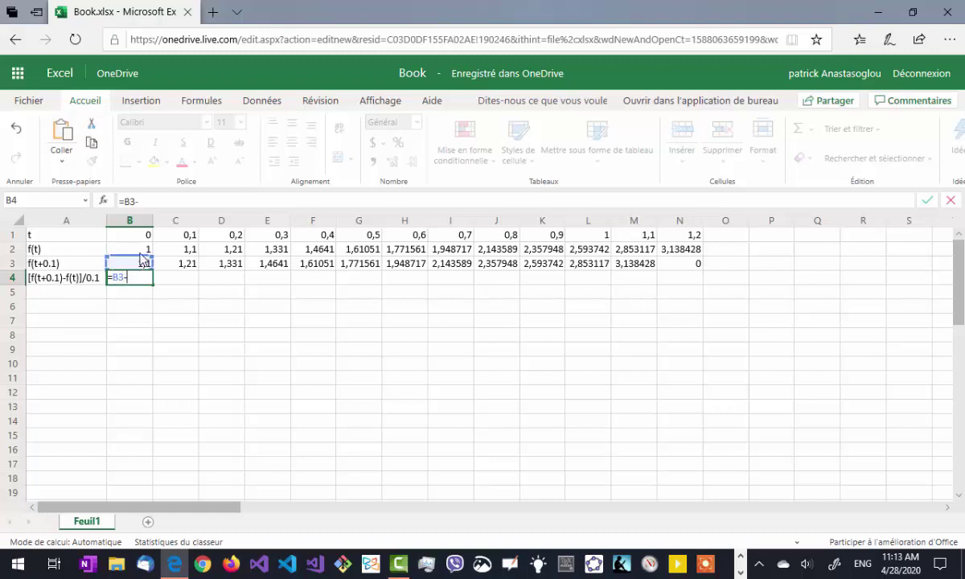
{"action": "left_click", "coordinate": [145, 249]}
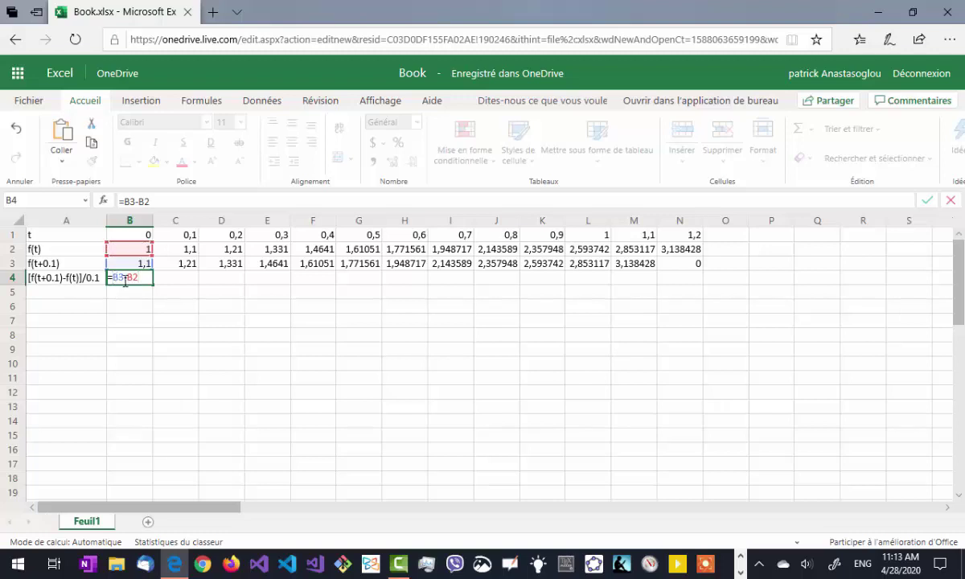
{"action": "type", "text": "("}
{"action": "key", "text": "Right"}
{"action": "key", "text": "Right"}
{"action": "key", "text": "Right"}
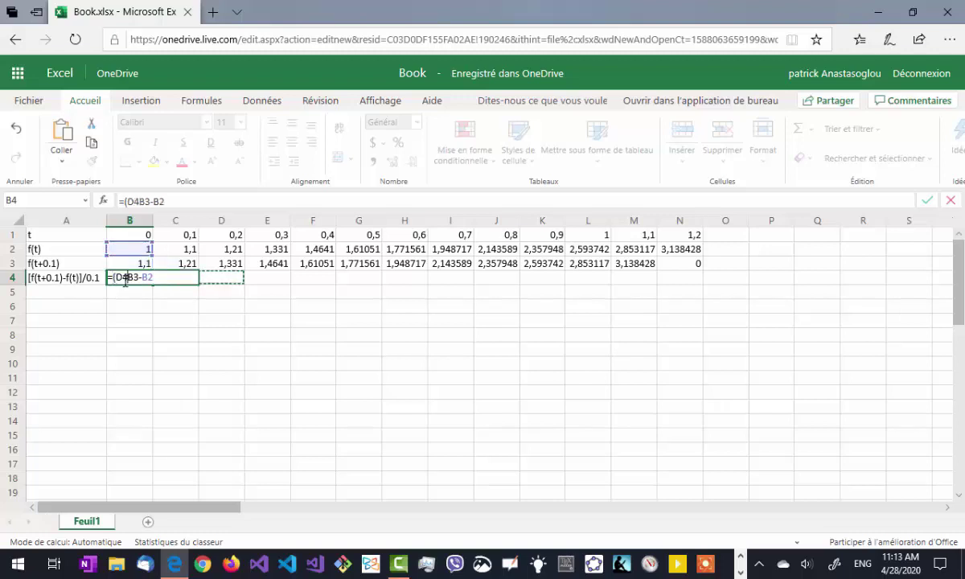
{"action": "key", "text": "Left"}
{"action": "key", "text": "Left"}
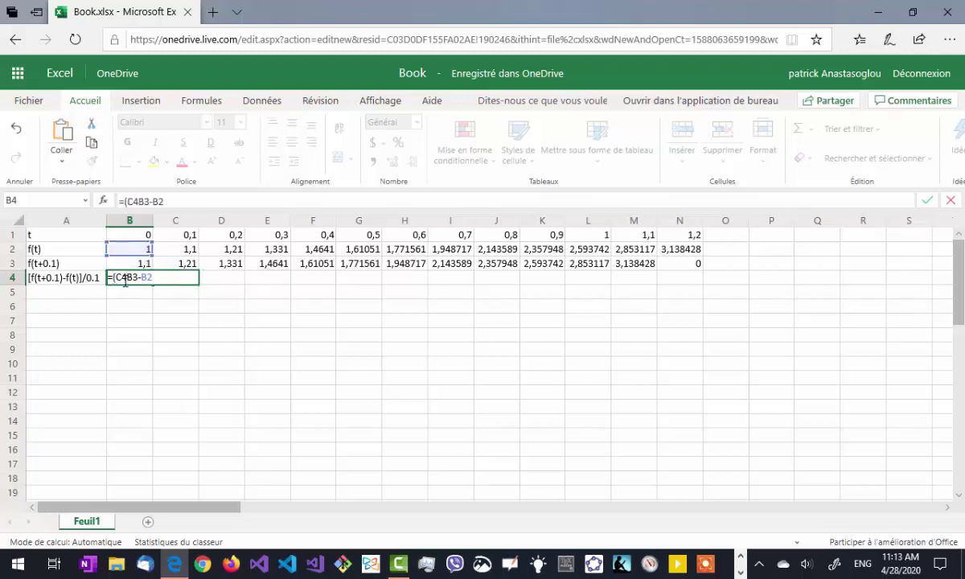
{"action": "key", "text": "BackSpace"}
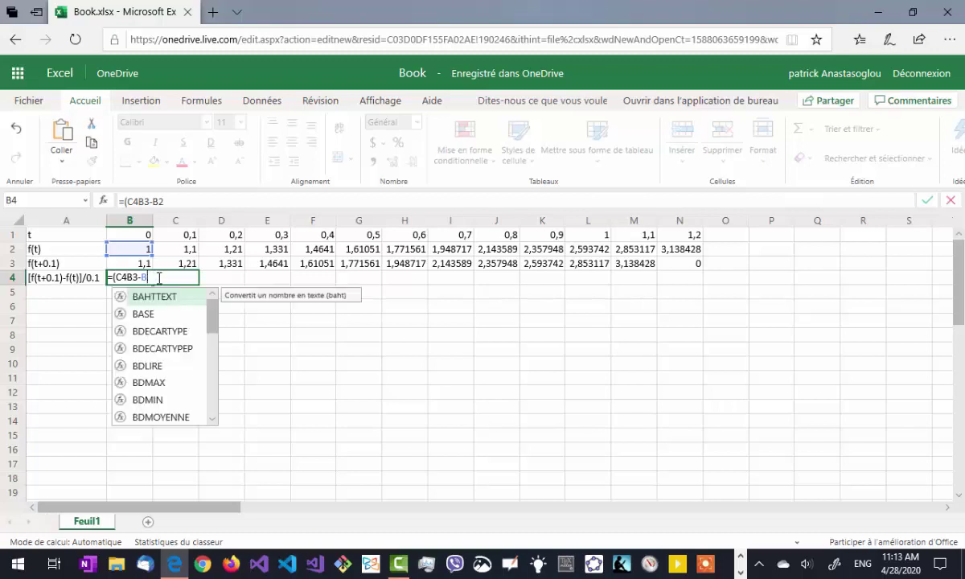
{"action": "key", "text": "BackSpace"}
{"action": "key", "text": "BackSpace"}
{"action": "key", "text": "BackSpace"}
{"action": "key", "text": "BackSpace"}
{"action": "key", "text": "BackSpace"}
{"action": "key", "text": "BackSpace"}
{"action": "key", "text": "BackSpace"}
{"action": "key", "text": "BackSpace"}
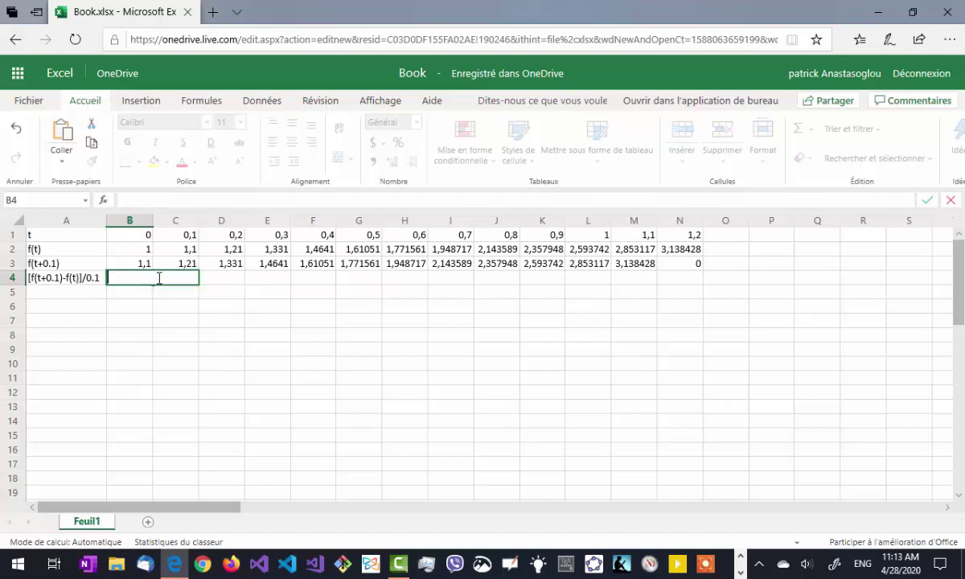
Enter the formula =(B3-B2)/0,1 in cell B4 to compute the difference quotient
{"action": "type", "text": "="}
{"action": "type", "text": "("}
{"action": "left_click", "coordinate": [140, 266]}
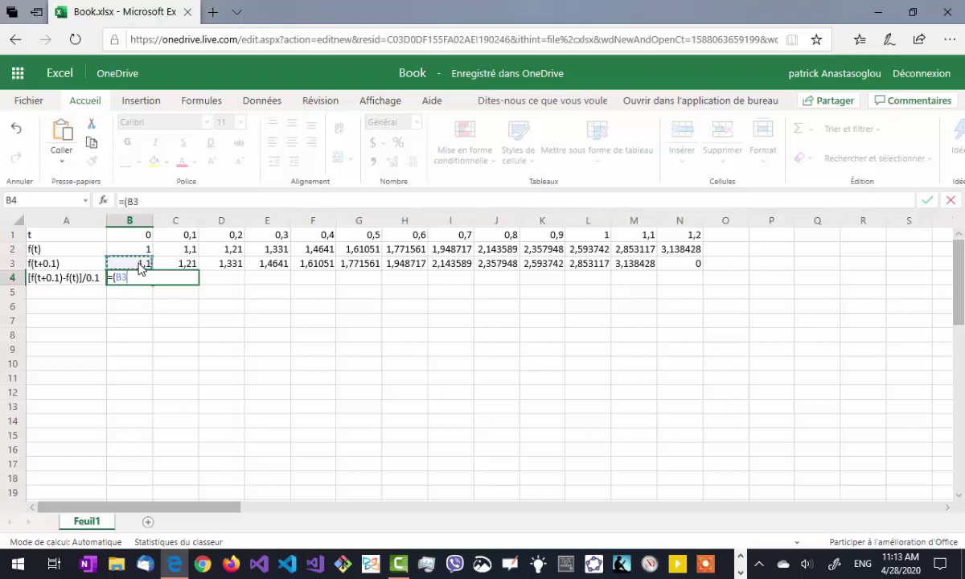
{"action": "type", "text": "-"}
{"action": "left_click", "coordinate": [143, 251]}
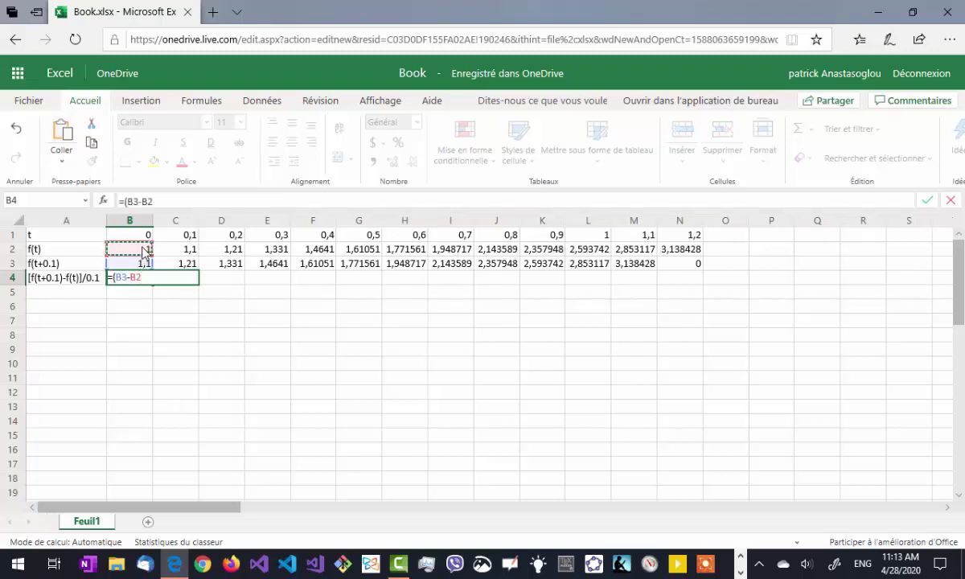
{"action": "type", "text": ")/0,1"}
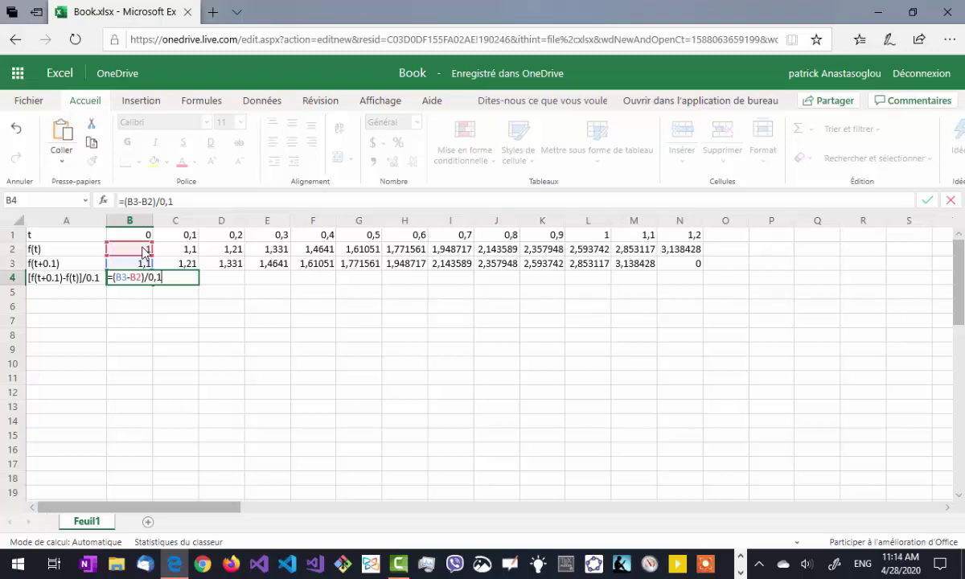
{"action": "key", "text": "Return"}
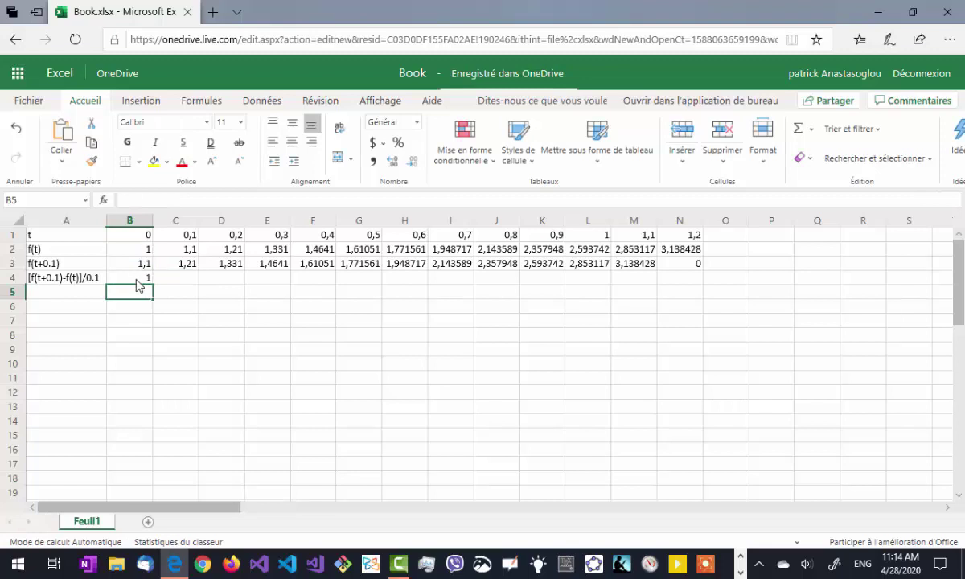
Fill the B4 formula across row 4 through column M and check the copied formulas in E4 and G4
{"action": "left_click", "coordinate": [137, 280]}
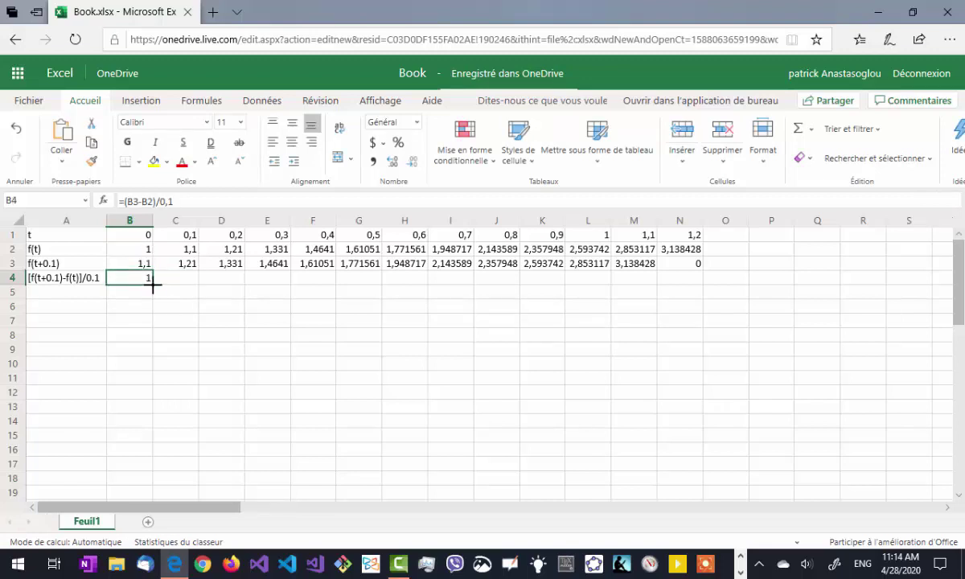
{"action": "left_click_drag", "start_coordinate": [153, 283], "coordinate": [639, 276]}
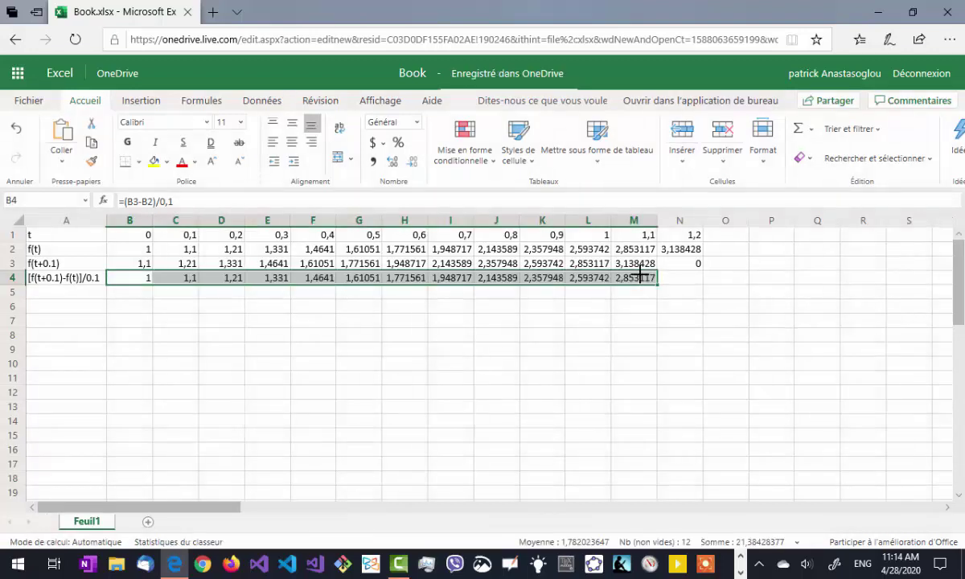
{"action": "left_click", "coordinate": [275, 284]}
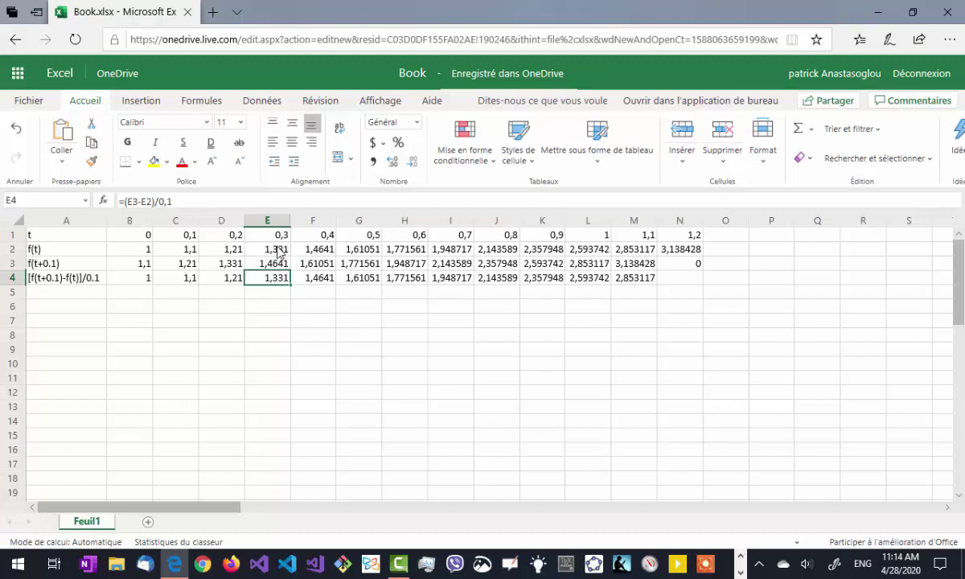
{"action": "left_click", "coordinate": [364, 279]}
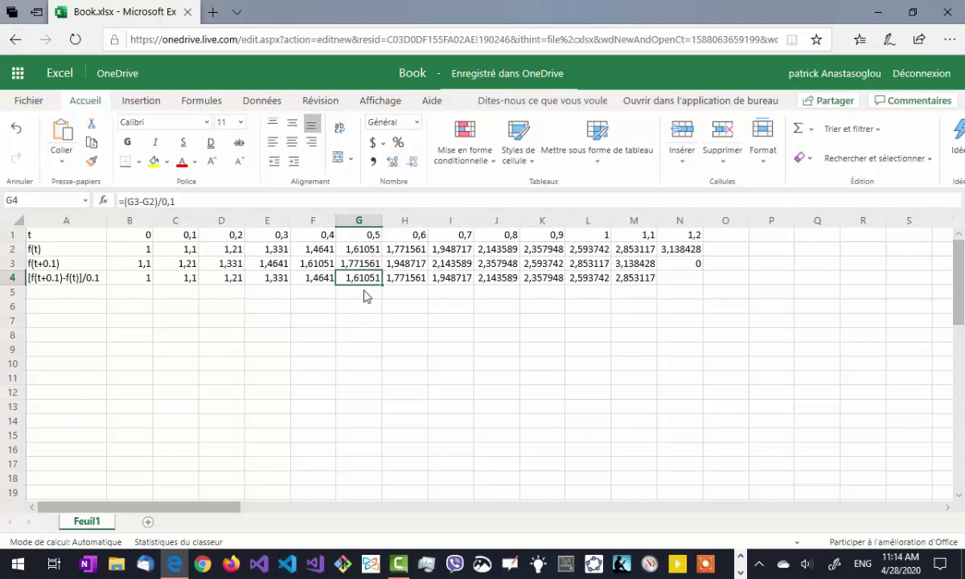
{"action": "left_click", "coordinate": [681, 283]}
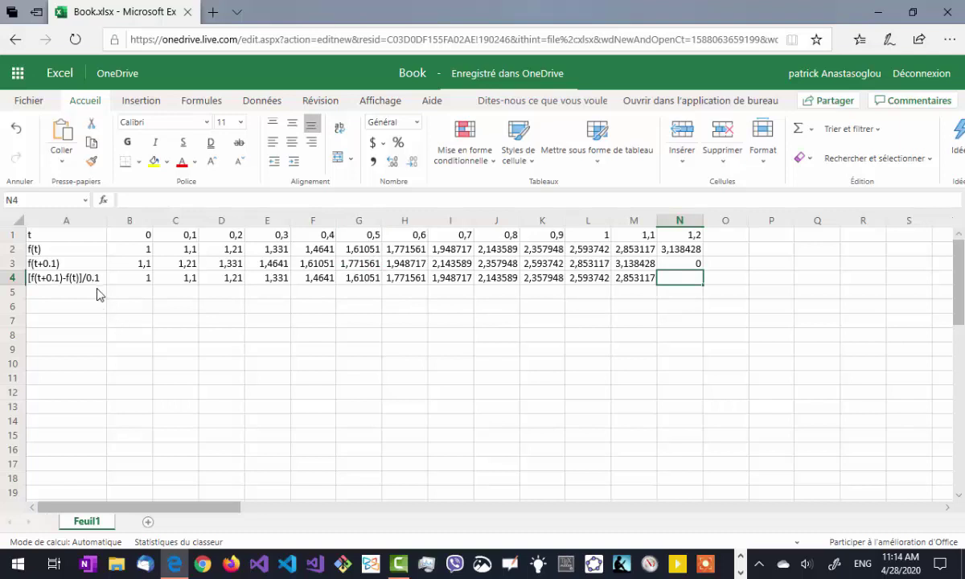